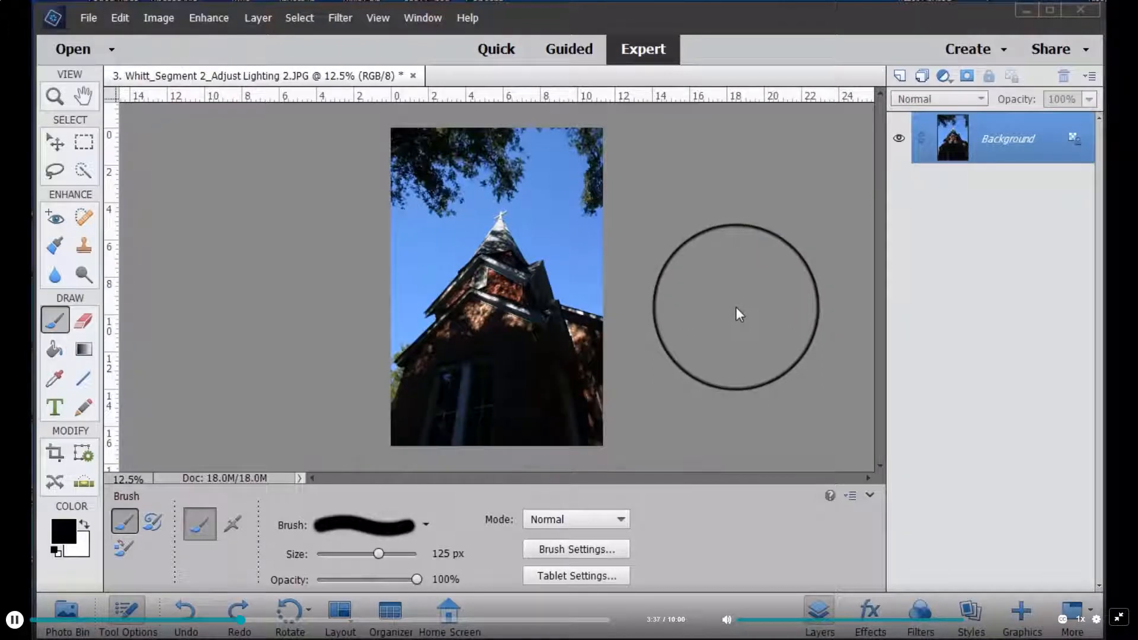
# Step: Duplicate the church photo's Background layer under the name "Work Layer"
pyautogui.rightClick(1005, 143)
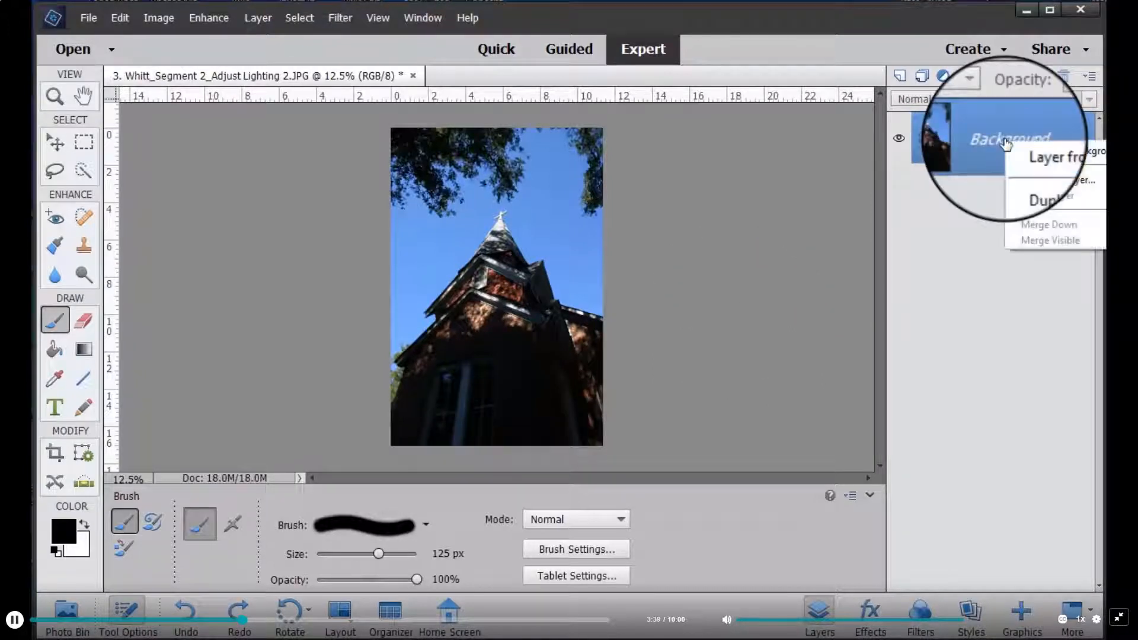
pyautogui.click(1034, 184)
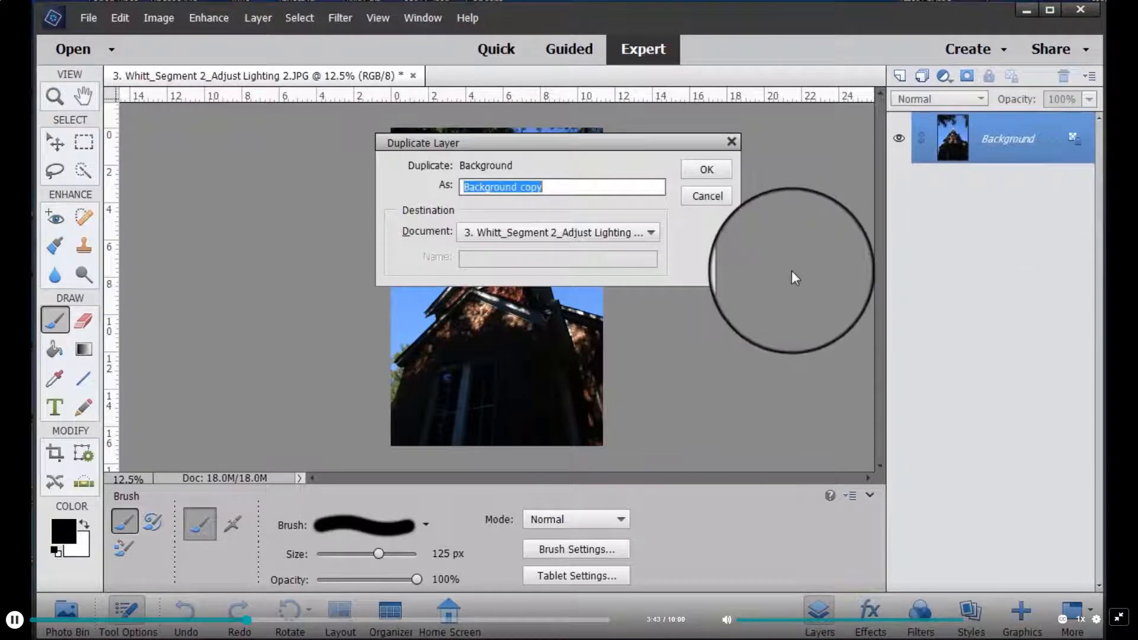
pyautogui.write('Work Layer')
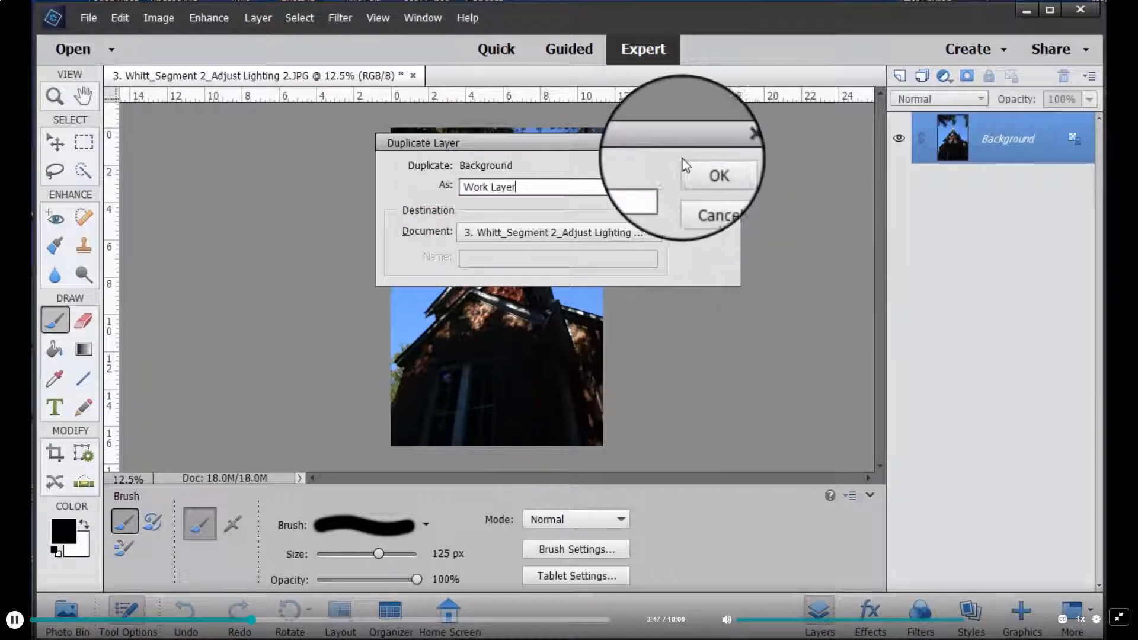
pyautogui.click(701, 169)
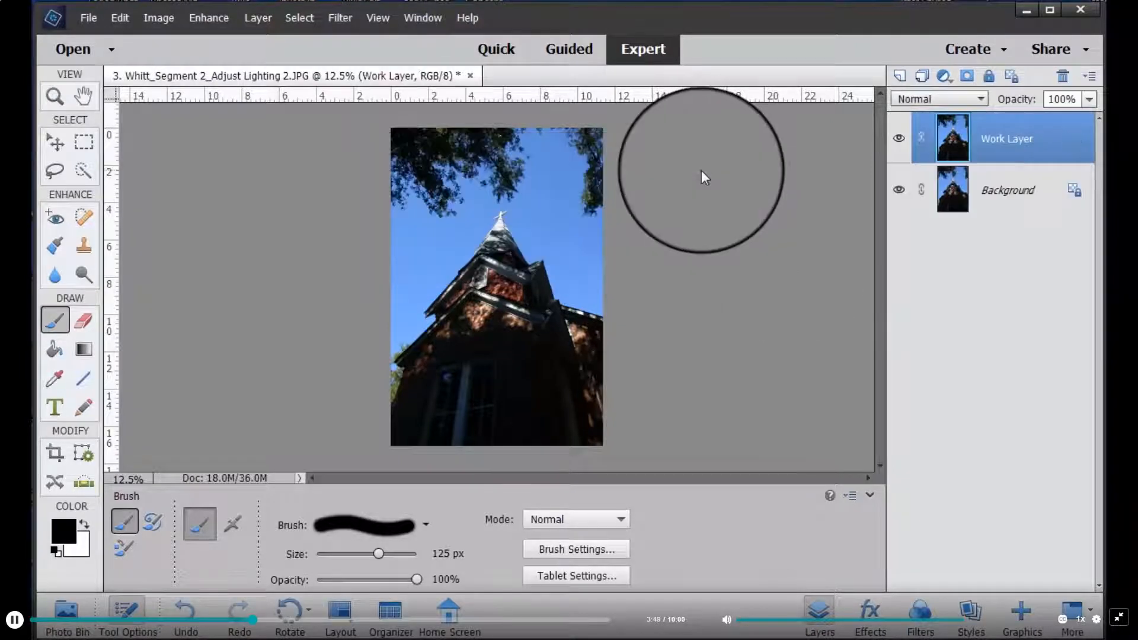
# Step: Apply a Shadows/Highlights lighting adjustment to the Work Layer with Lighten Shadows at 100%
pyautogui.click(204, 20)
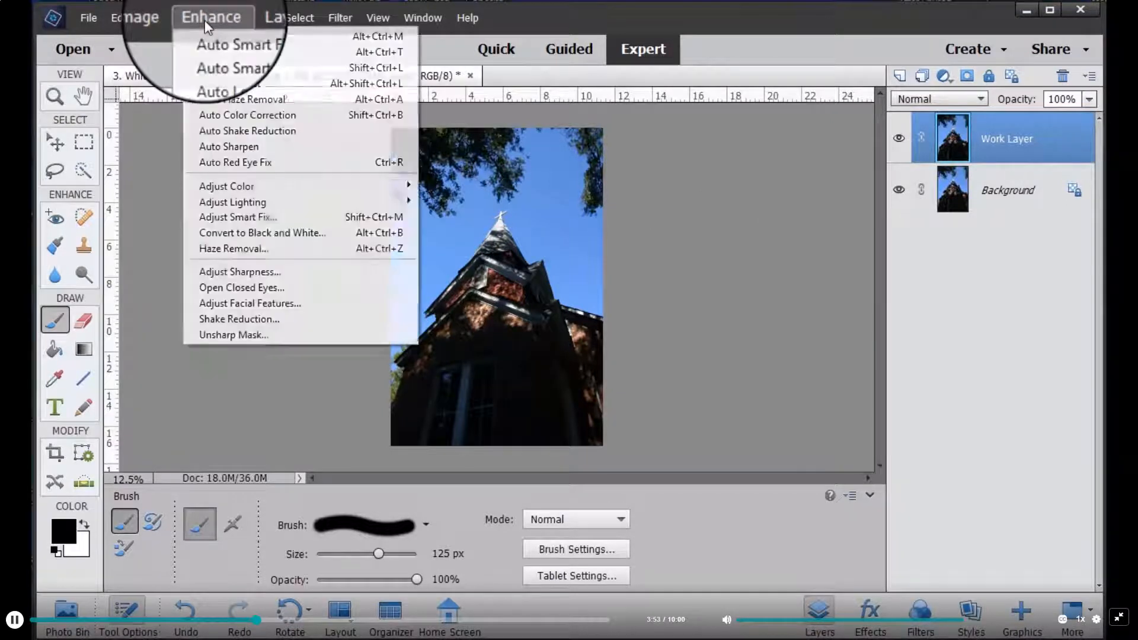
pyautogui.moveTo(247, 197)
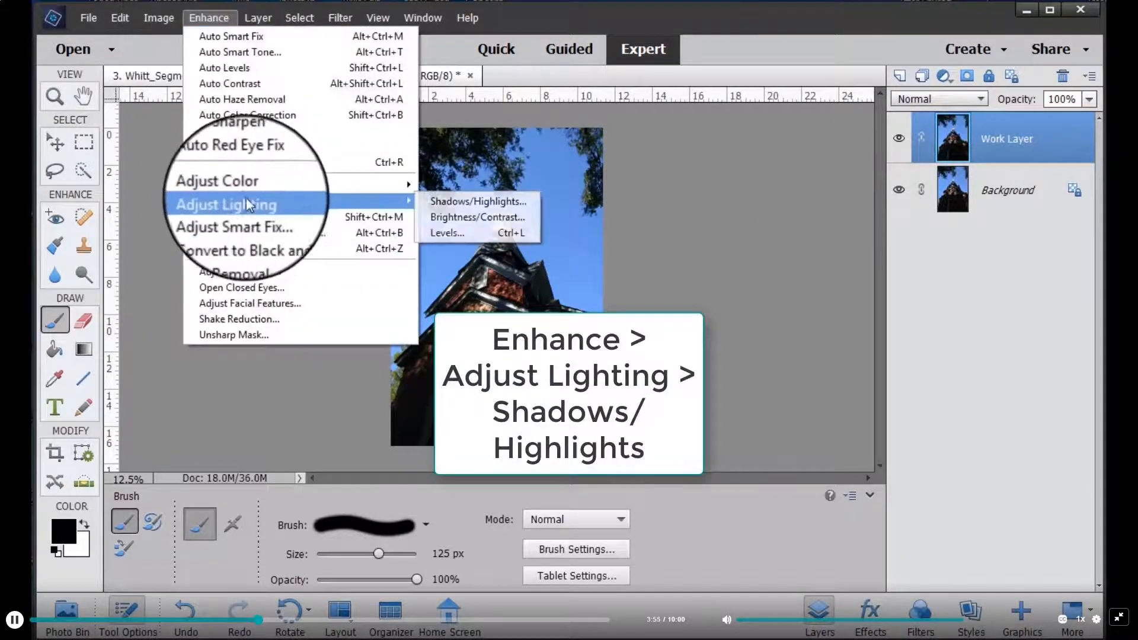
pyautogui.click(435, 200)
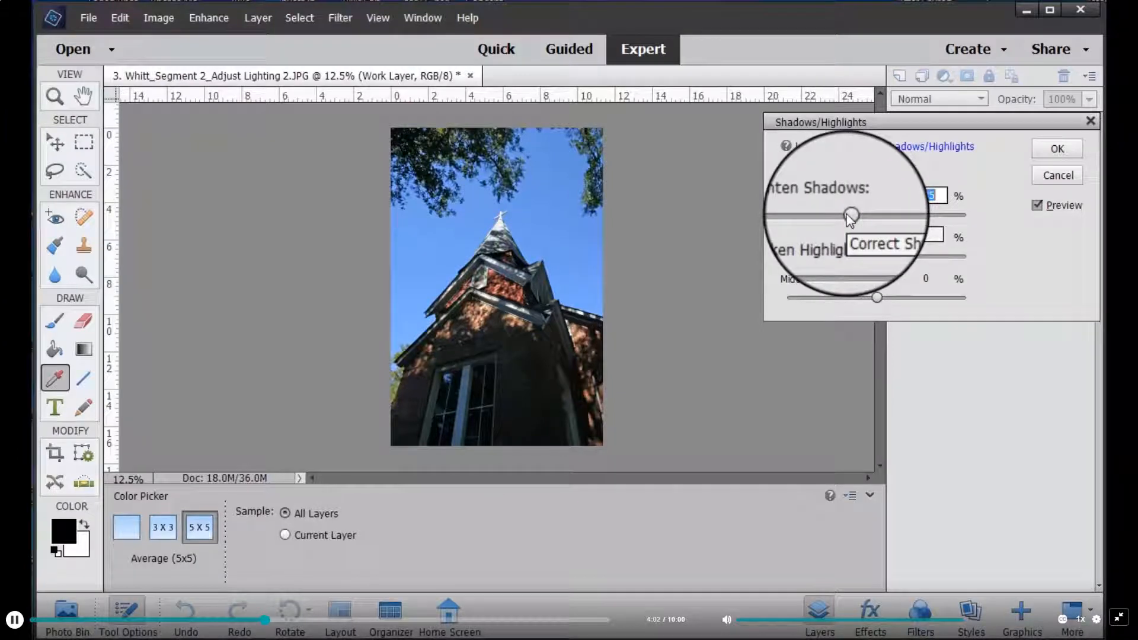
pyautogui.moveTo(849, 216); pyautogui.dragTo(960, 216)
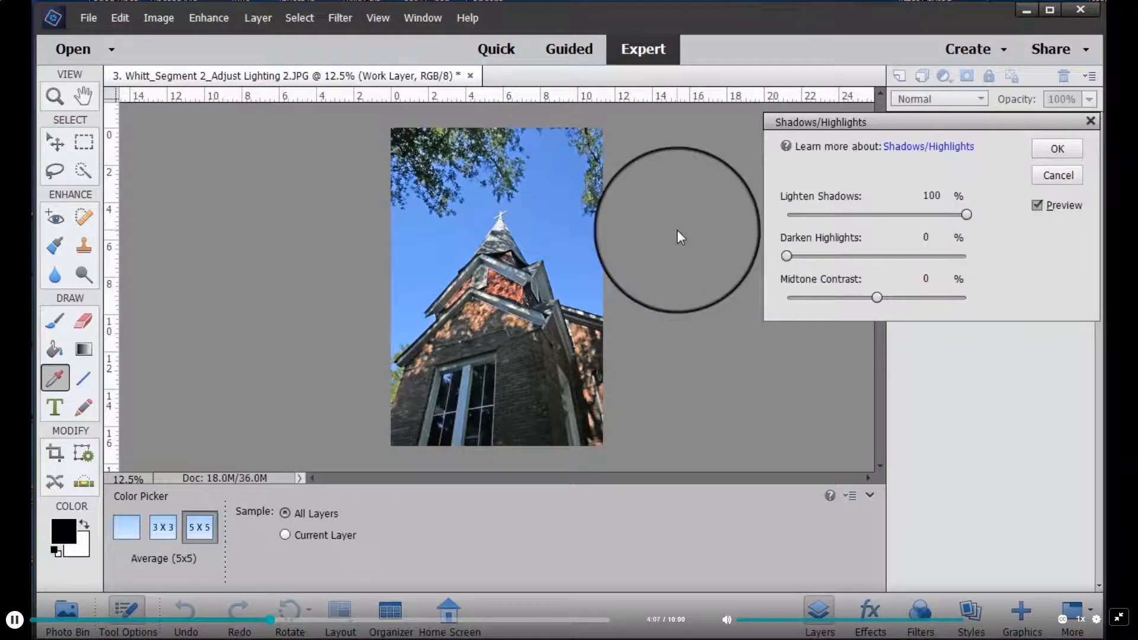
pyautogui.click(1047, 160)
# Step: Create a new layer above the Work Layer, set its blending mode to Color and name it "Add Color"
pyautogui.press('b')
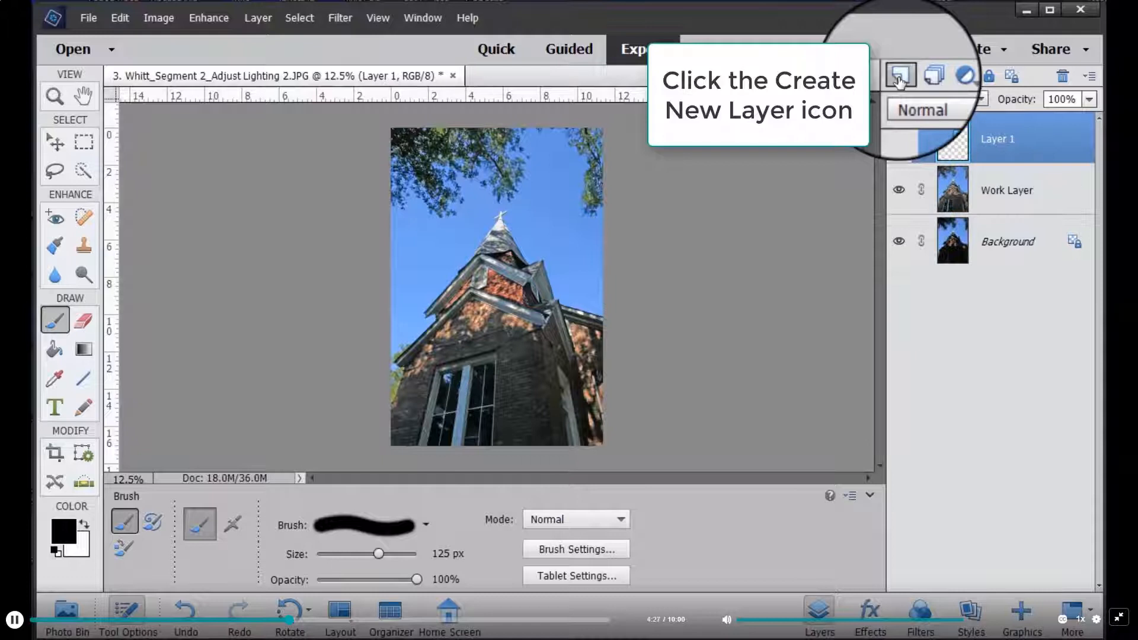
pyautogui.click(942, 99)
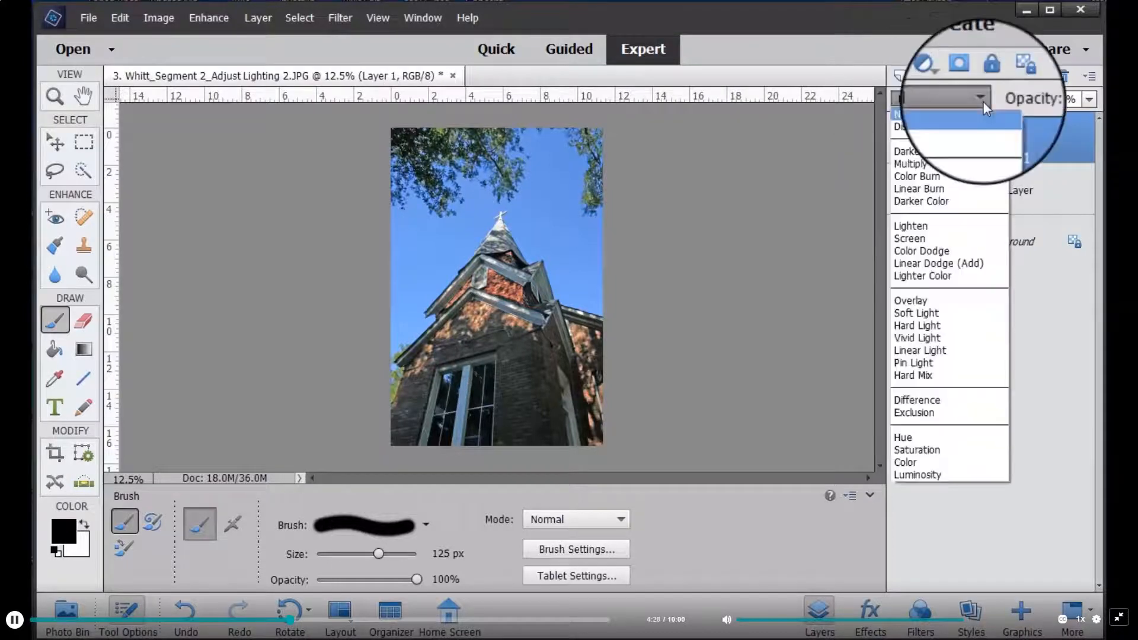
pyautogui.click(935, 465)
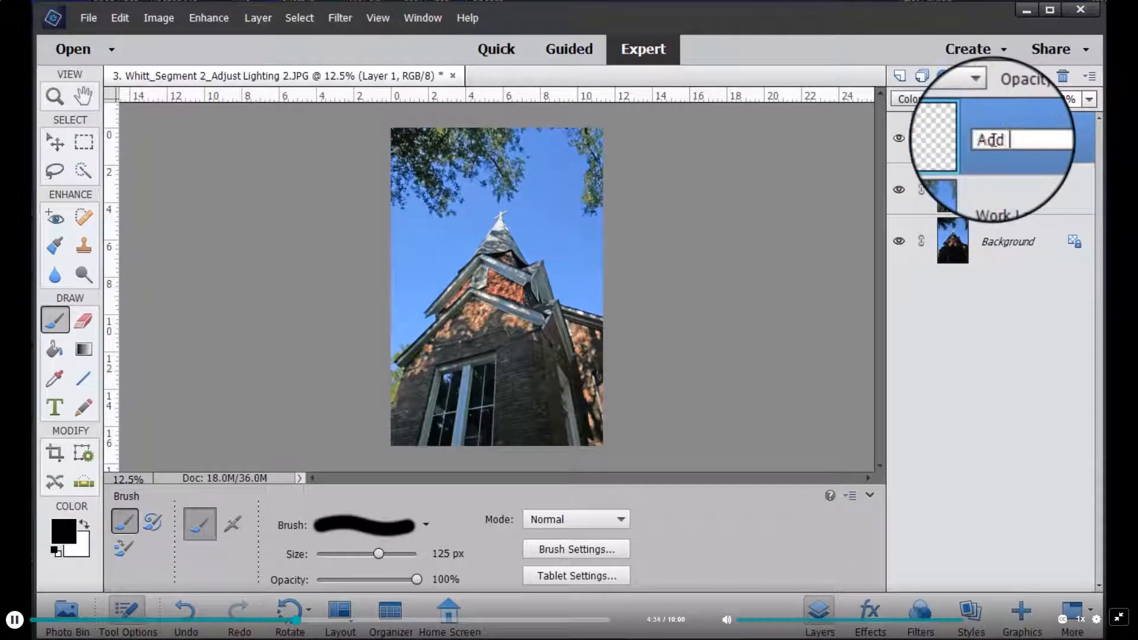
pyautogui.press('Return')
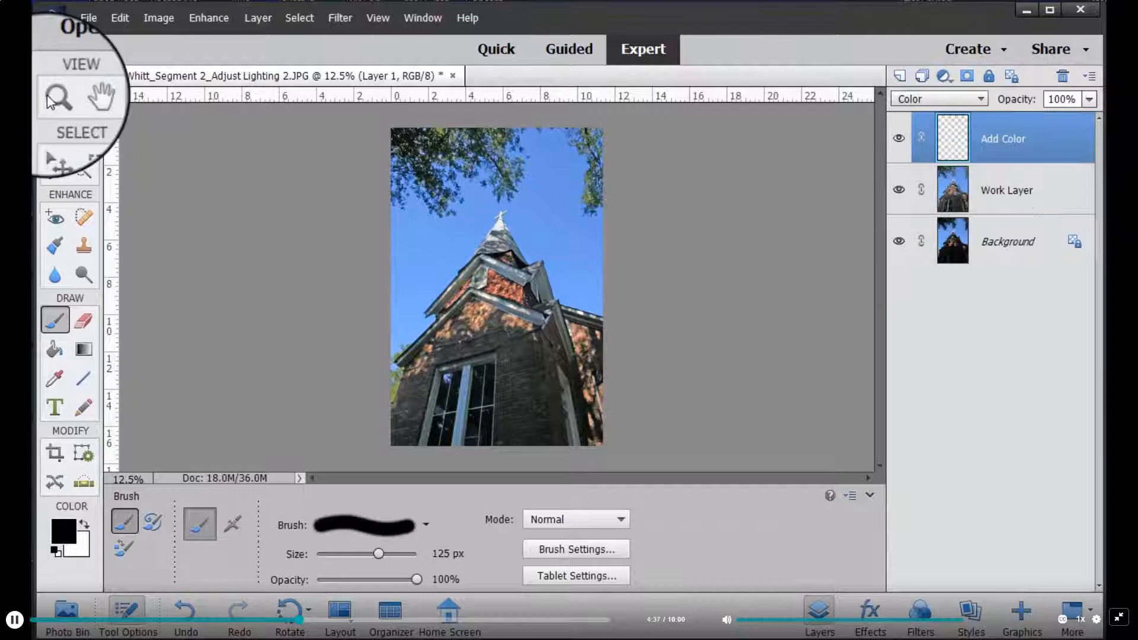
# Step: Sample the sunlit brick on the church's side wall as the foreground color, using a 5x5 average
pyautogui.hotkey('ctrl', '=')
pyautogui.press('i')
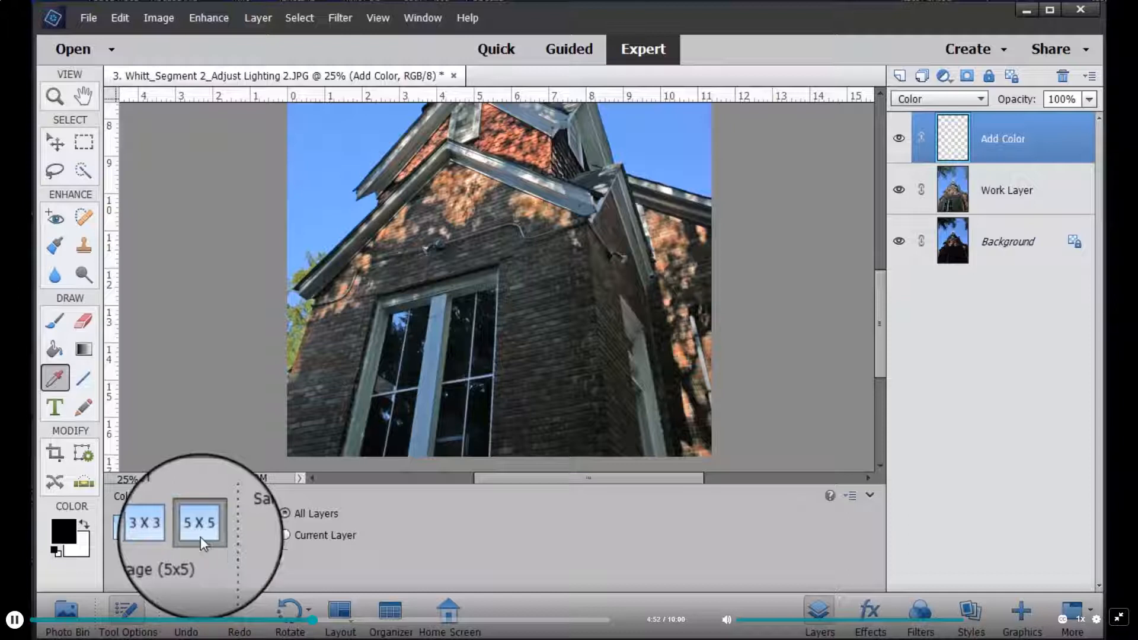
pyautogui.click(666, 225)
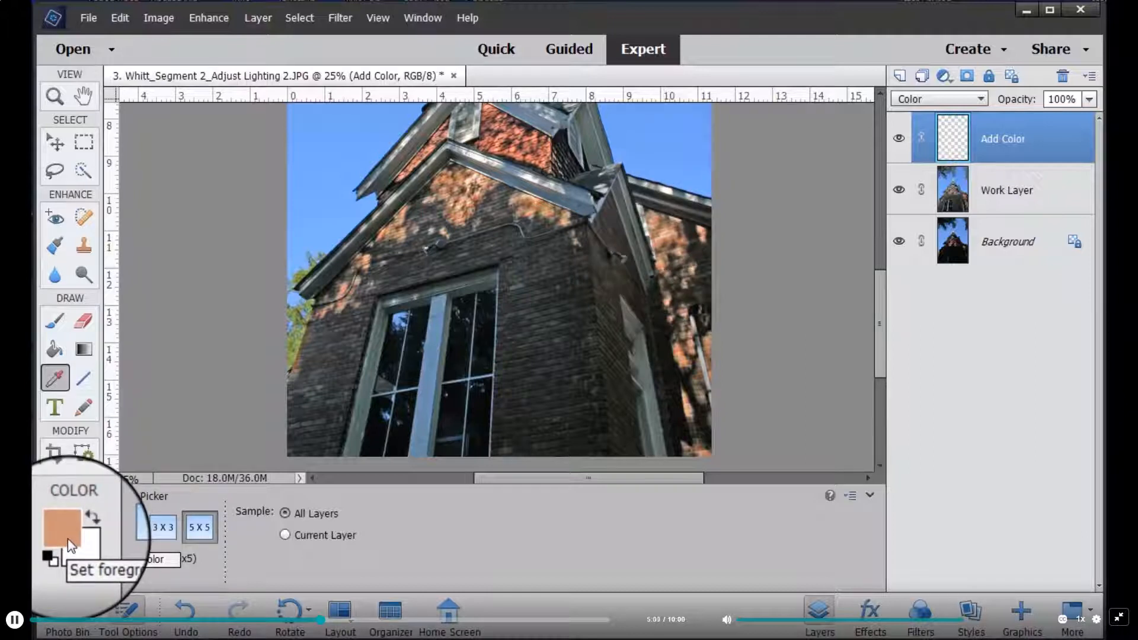
# Step: Paint the sampled color over the shadowed brick around the windows and below the gable, reducing the brush from 125 px to 70 and 50 px
pyautogui.click(55, 321)
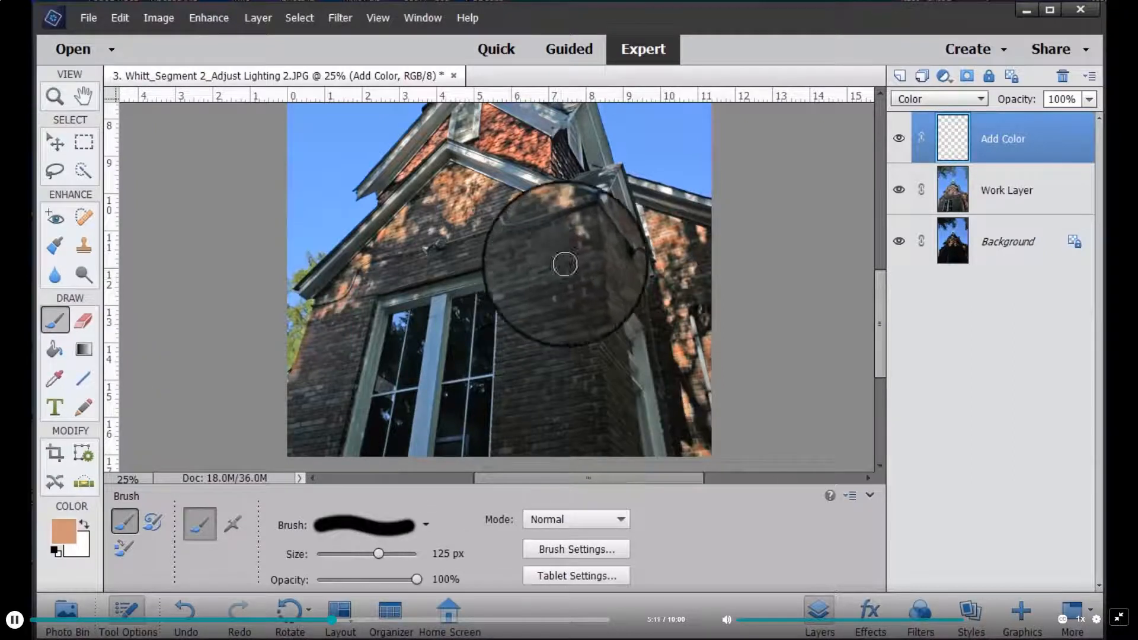
pyautogui.moveTo(571, 246)
pyautogui.mouseDown()
pyautogui.moveTo(574, 363)
pyautogui.moveTo(529, 307)
pyautogui.moveTo(524, 277)
pyautogui.moveTo(517, 328)
pyautogui.moveTo(514, 282)
pyautogui.moveTo(527, 399)
pyautogui.moveTo(511, 323)
pyautogui.moveTo(513, 450)
pyautogui.moveTo(545, 346)
pyautogui.moveTo(578, 434)
pyautogui.moveTo(581, 376)
pyautogui.moveTo(605, 428)
pyautogui.moveTo(589, 279)
pyautogui.moveTo(591, 338)
pyautogui.moveTo(536, 262)
pyautogui.moveTo(561, 451)
pyautogui.moveTo(611, 447)
pyautogui.moveTo(511, 451)
pyautogui.moveTo(628, 446)
pyautogui.moveTo(599, 276)
pyautogui.mouseUp()
pyautogui.press('[')
pyautogui.press('[')
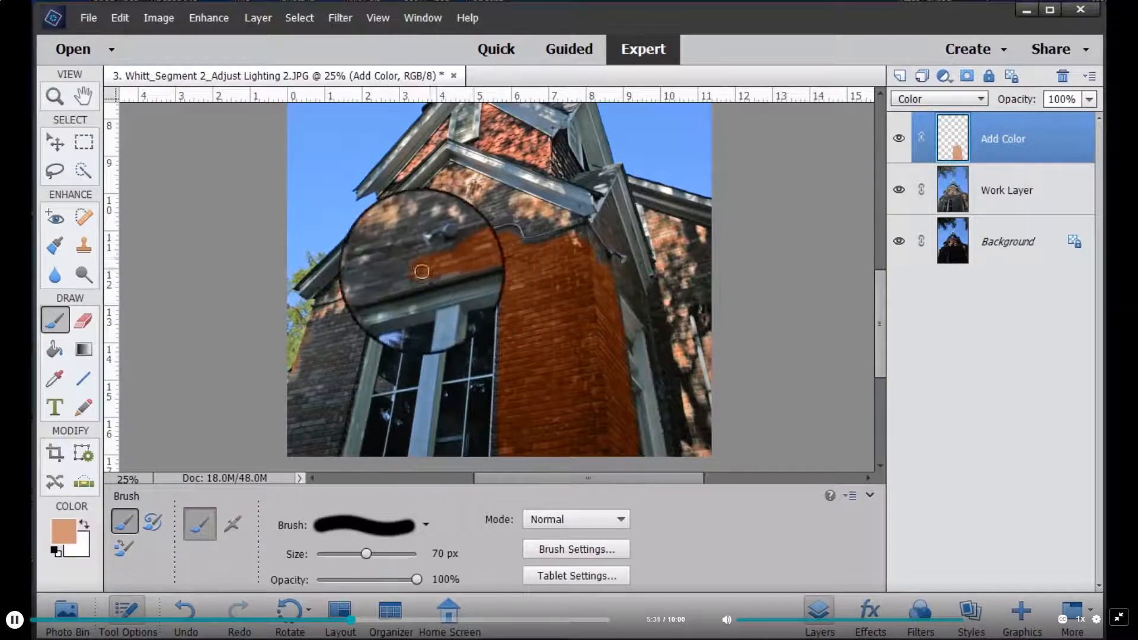
pyautogui.moveTo(409, 267)
pyautogui.mouseDown()
pyautogui.moveTo(439, 269)
pyautogui.moveTo(396, 267)
pyautogui.moveTo(478, 249)
pyautogui.mouseUp()
pyautogui.moveTo(344, 318)
pyautogui.mouseDown()
pyautogui.moveTo(338, 323)
pyautogui.moveTo(328, 408)
pyautogui.moveTo(355, 362)
pyautogui.mouseUp()
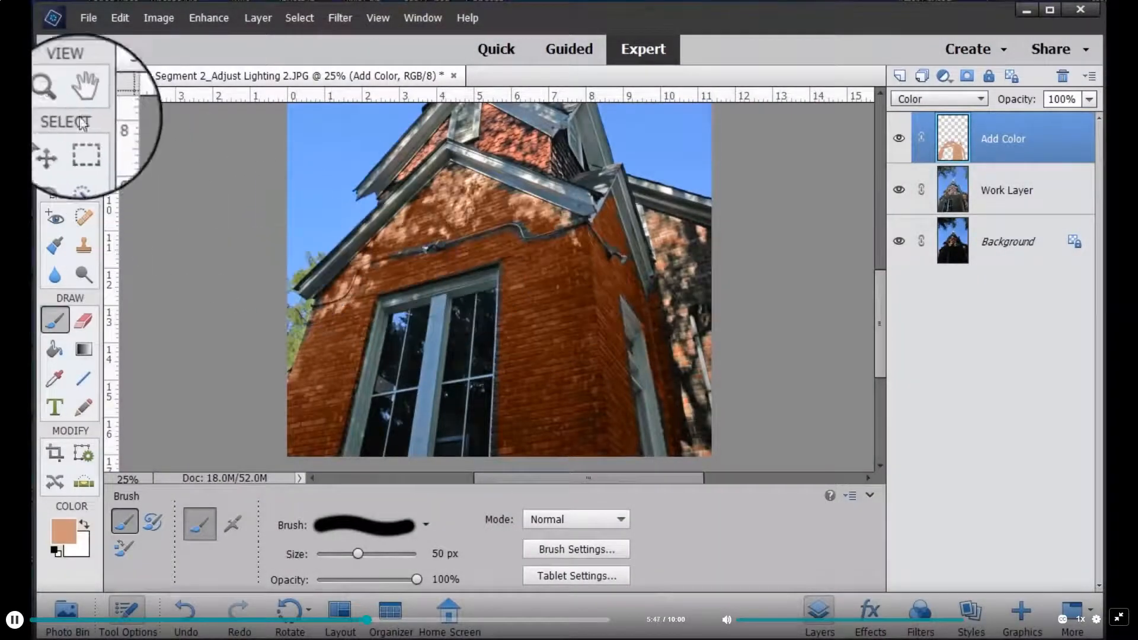
pyautogui.click(54, 96)
pyautogui.moveTo(447, 191); pyautogui.dragTo(622, 276)
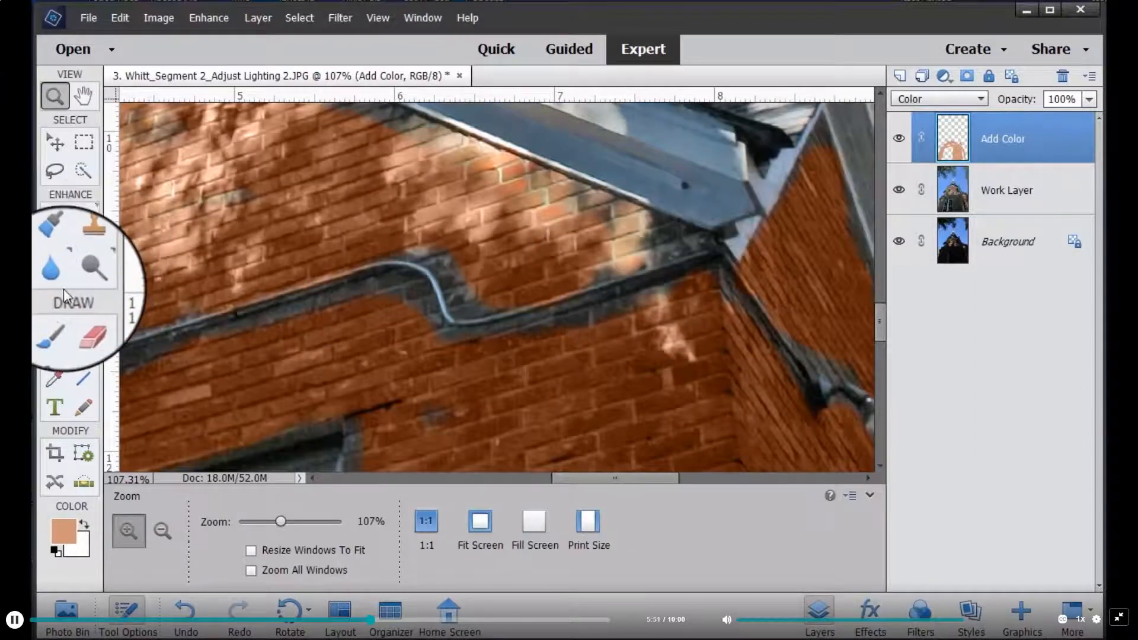
pyautogui.click(55, 320)
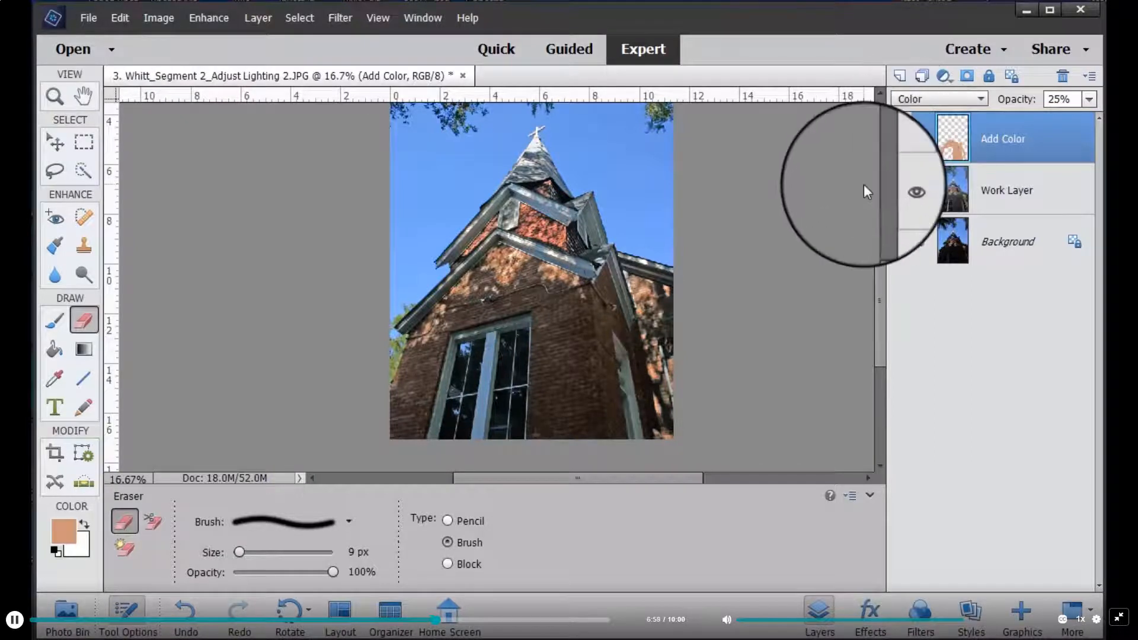
# Step: Set the Add Color layer's opacity to 30% and merge it down into the Work Layer
pyautogui.click(1089, 99)
pyautogui.moveTo(1031, 118); pyautogui.dragTo(1034, 119)
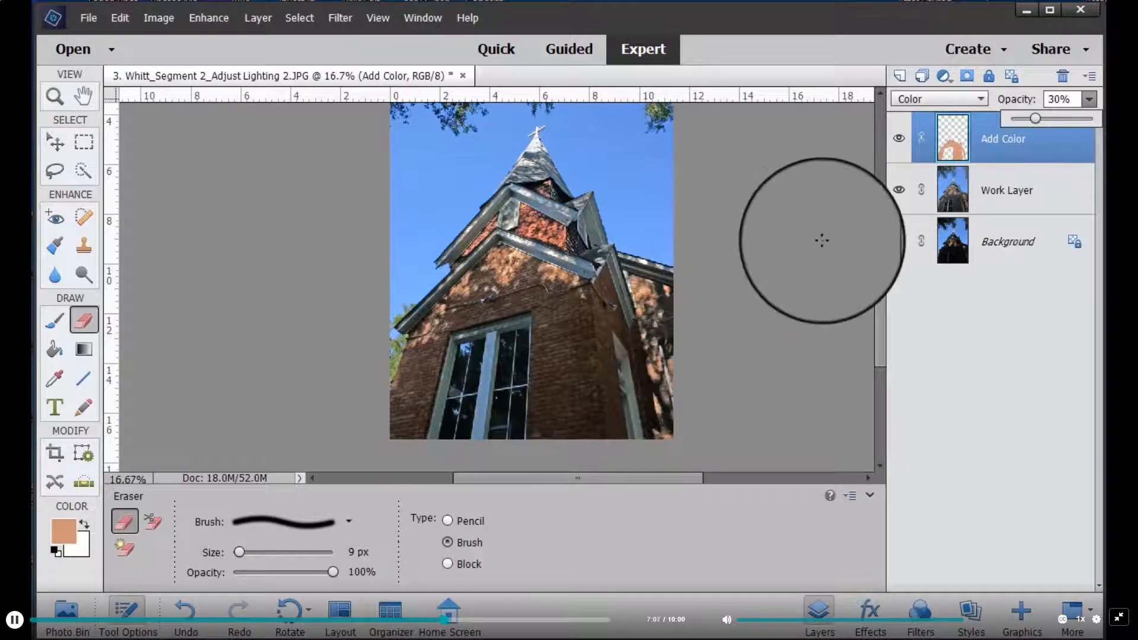
pyautogui.rightClick(980, 132)
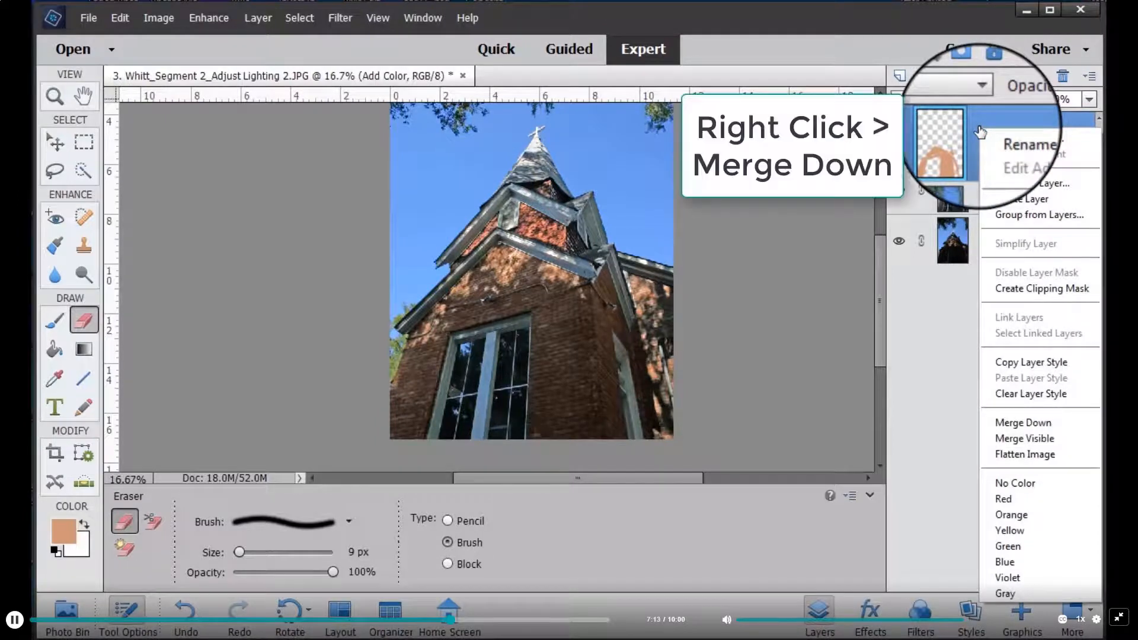
pyautogui.click(1032, 425)
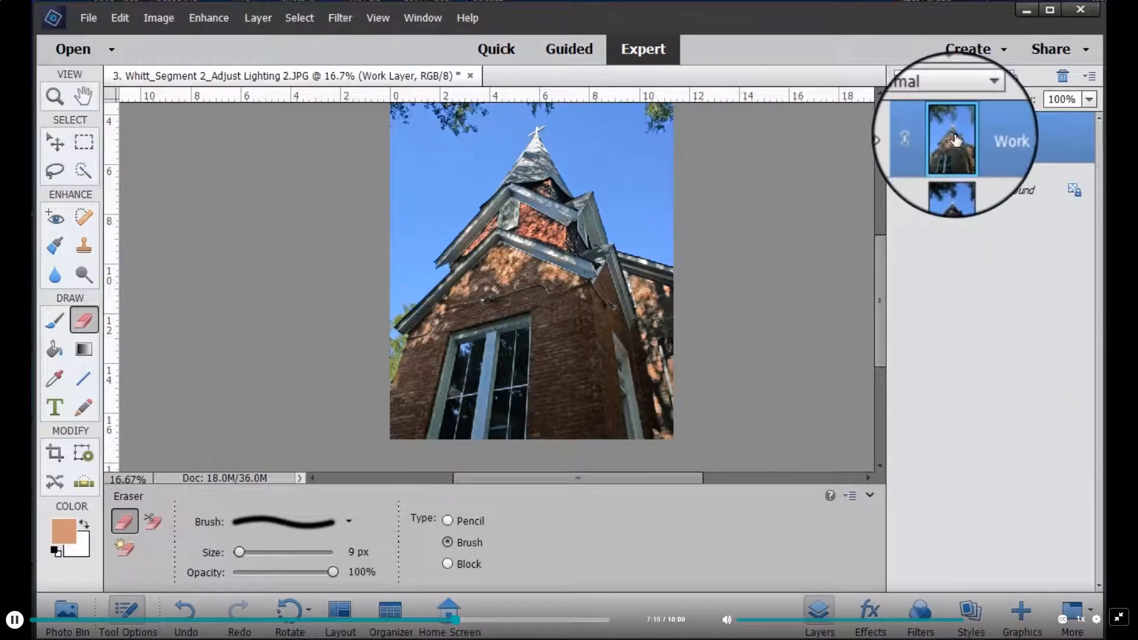
# Step: Toggle the Work Layer's visibility to compare the edited church photo with the original
pyautogui.click(898, 140)
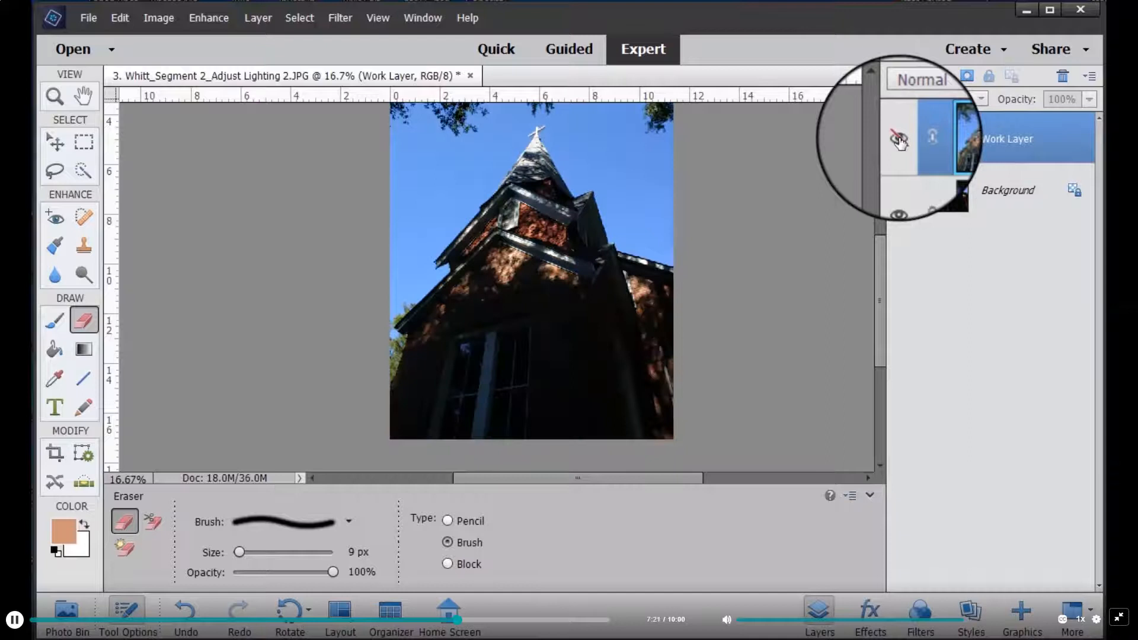
pyautogui.click(899, 140)
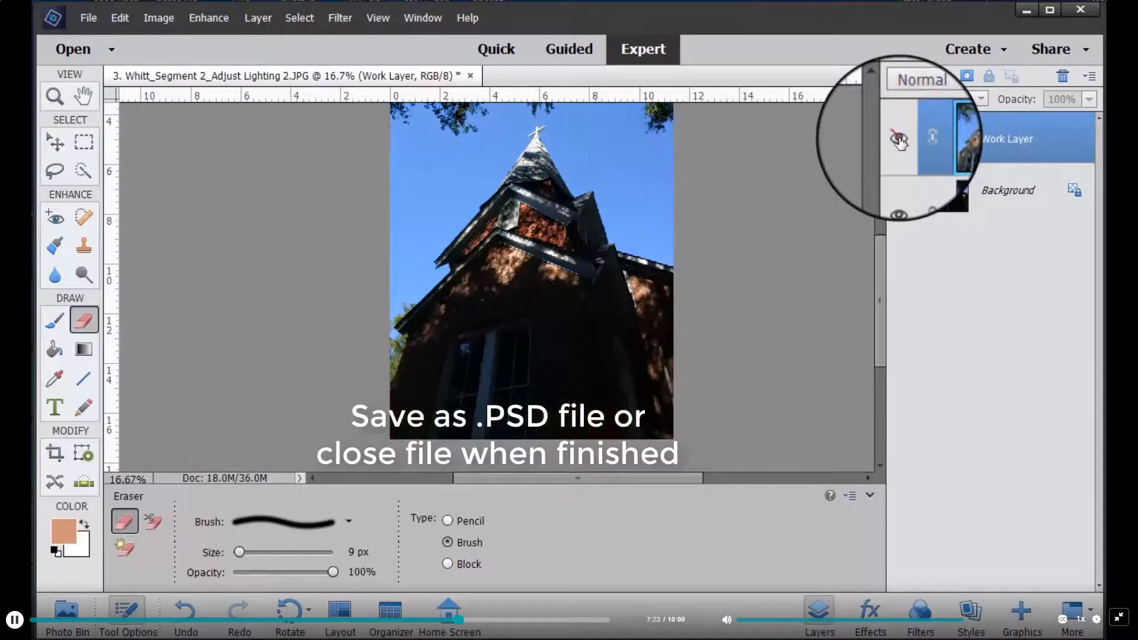
pyautogui.click(898, 139)
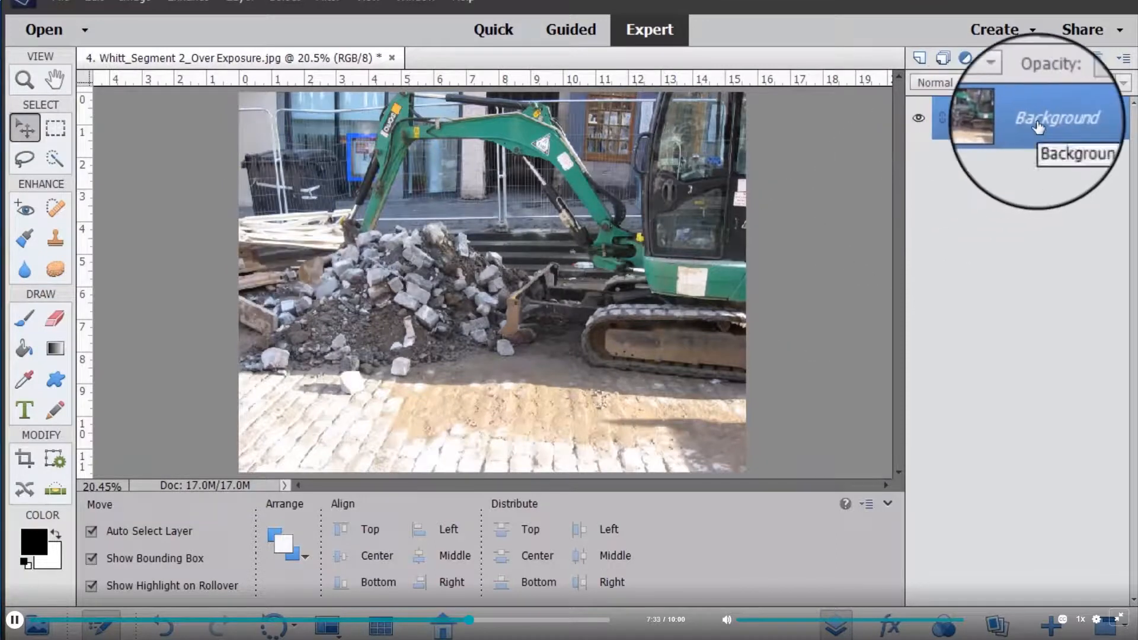
# Step: Duplicate the Background layer of the Over Exposure excavator photo as "Work Layer"
pyautogui.rightClick(1038, 126)
pyautogui.click(1084, 174)
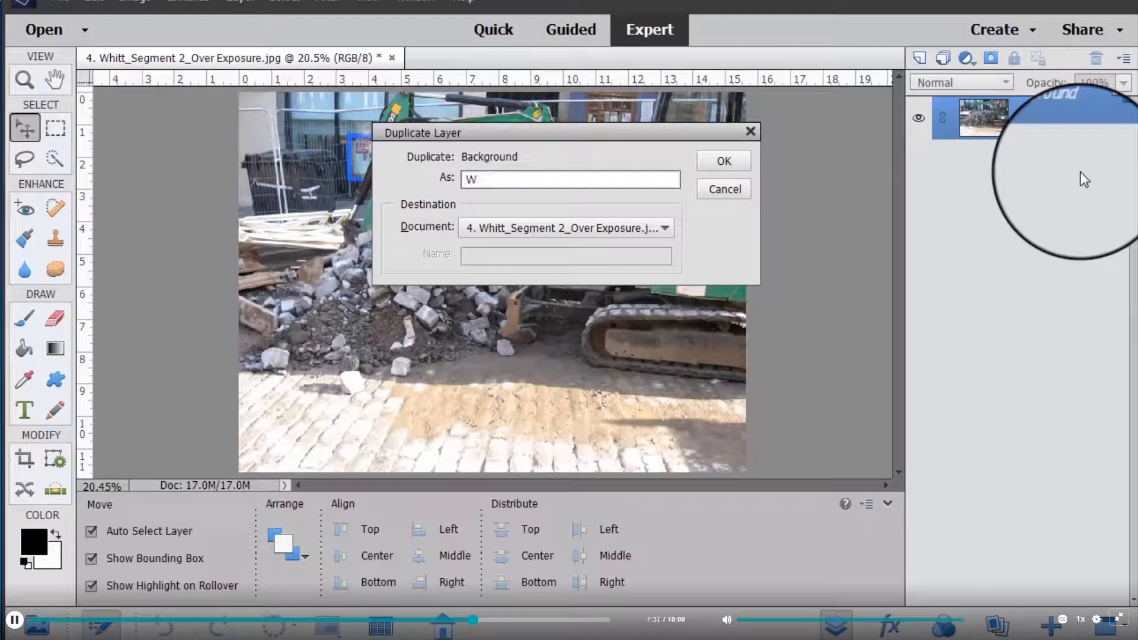
pyautogui.write('Work Layer')
pyautogui.click(723, 161)
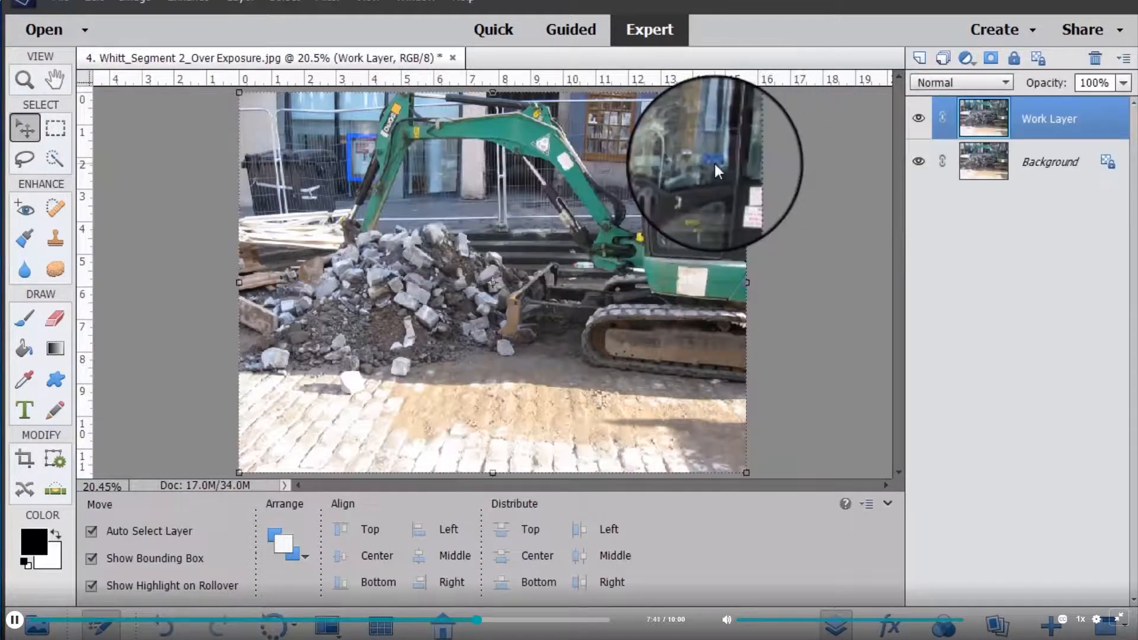